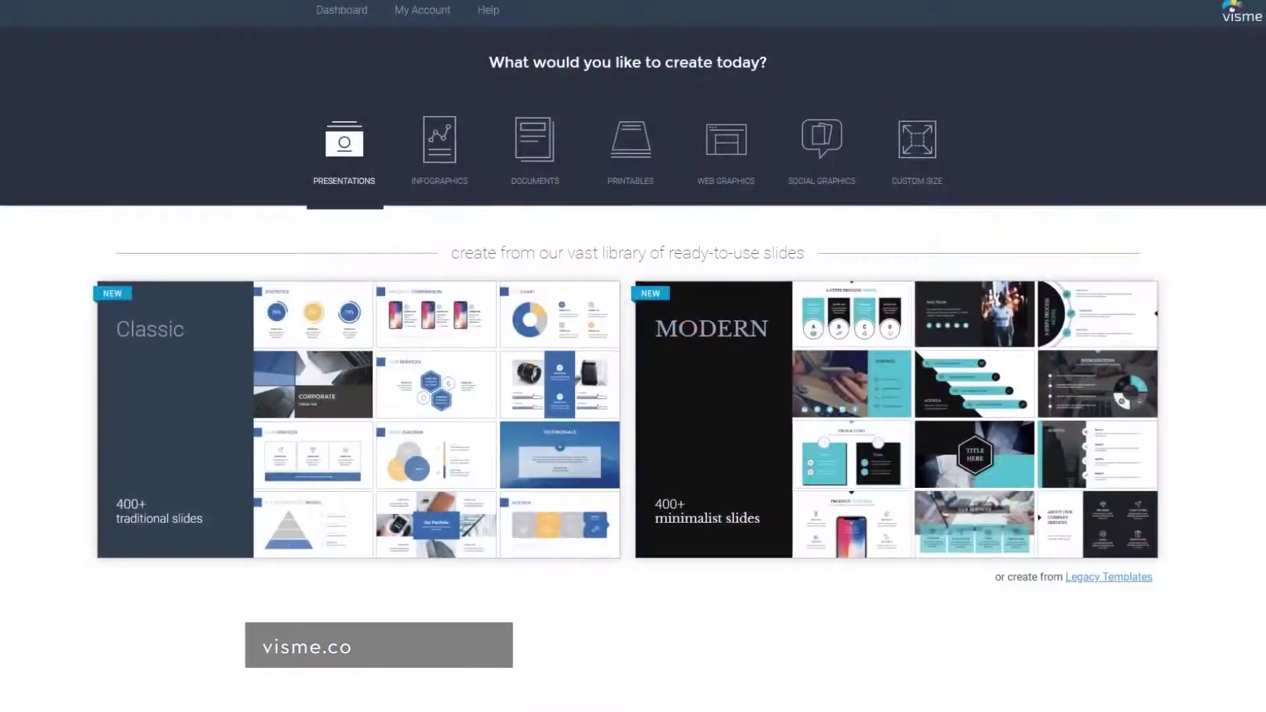
- Open Visme's Corporate History infographic template and scroll its preview down to the 2015 milestone
click(439, 147)
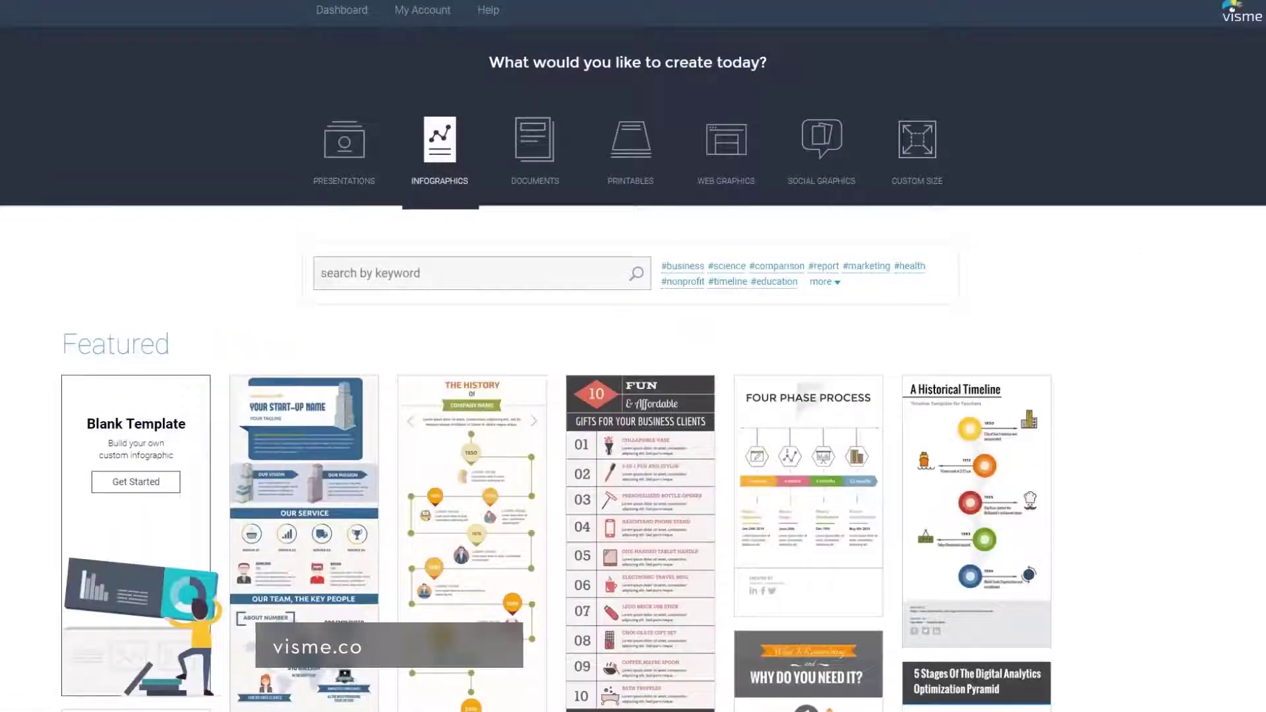
scroll(136, 396, down, 2)
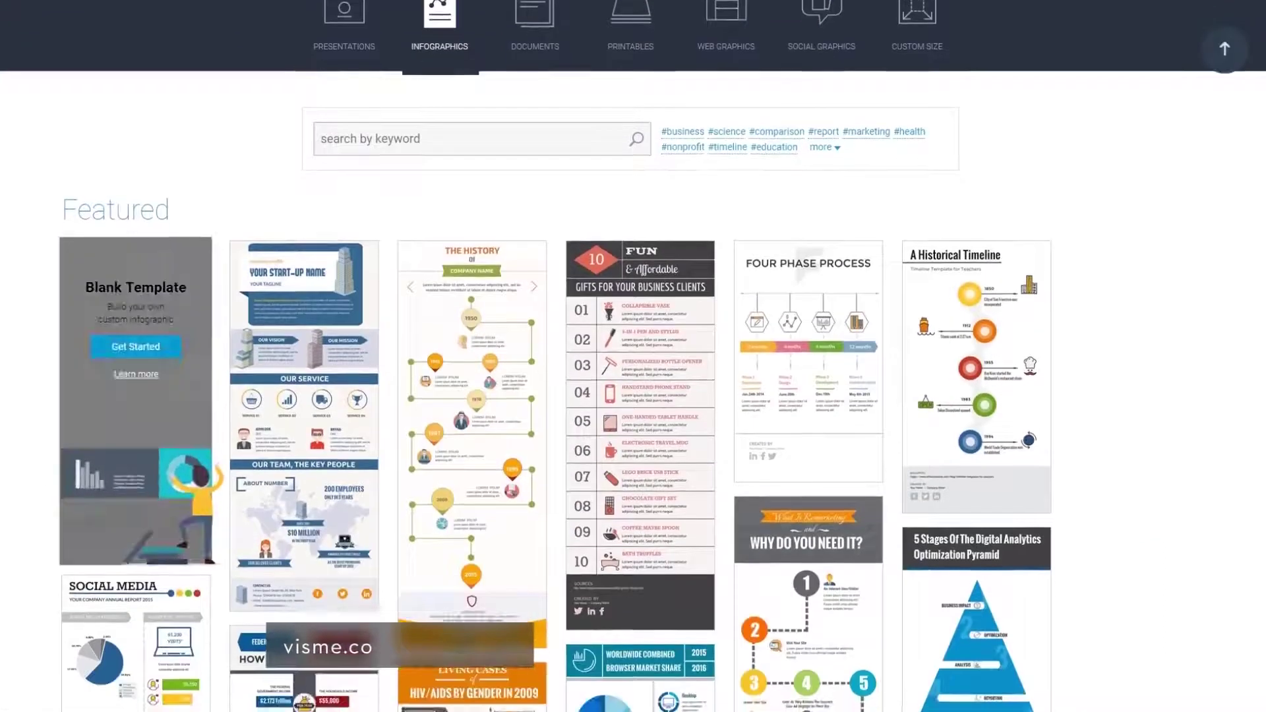
click(470, 383)
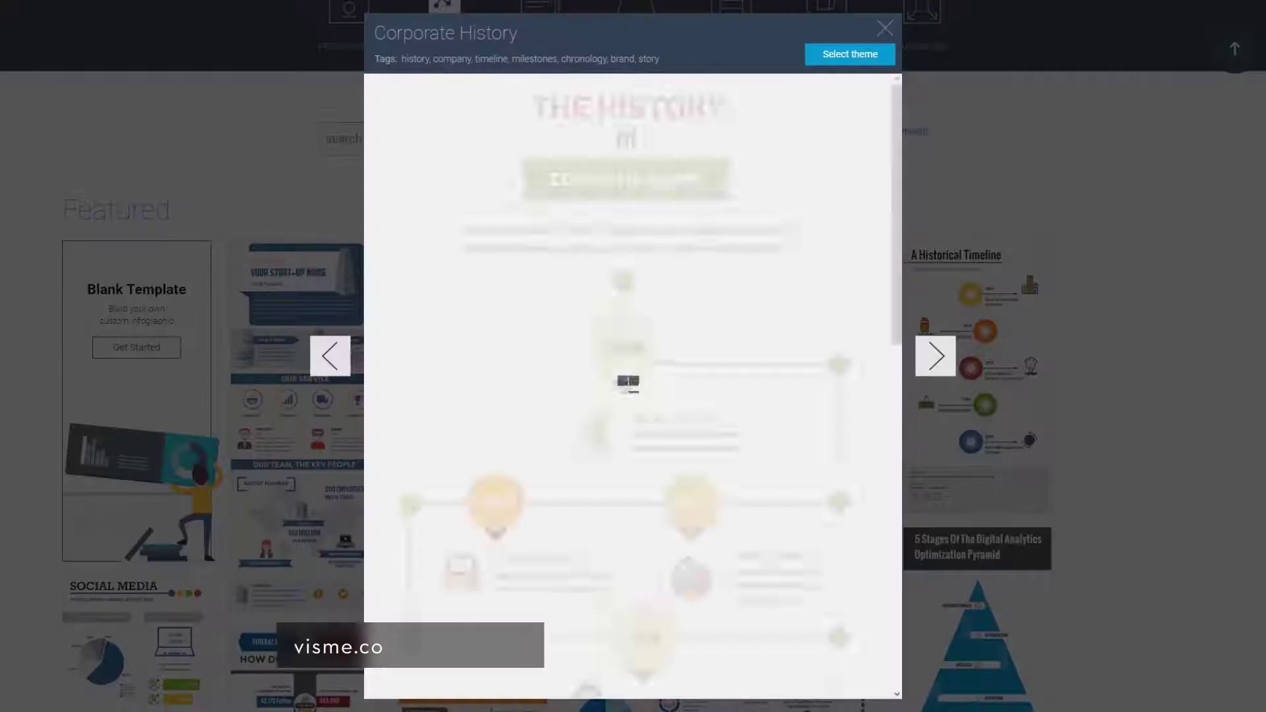
scroll(633, 386, down, 10)
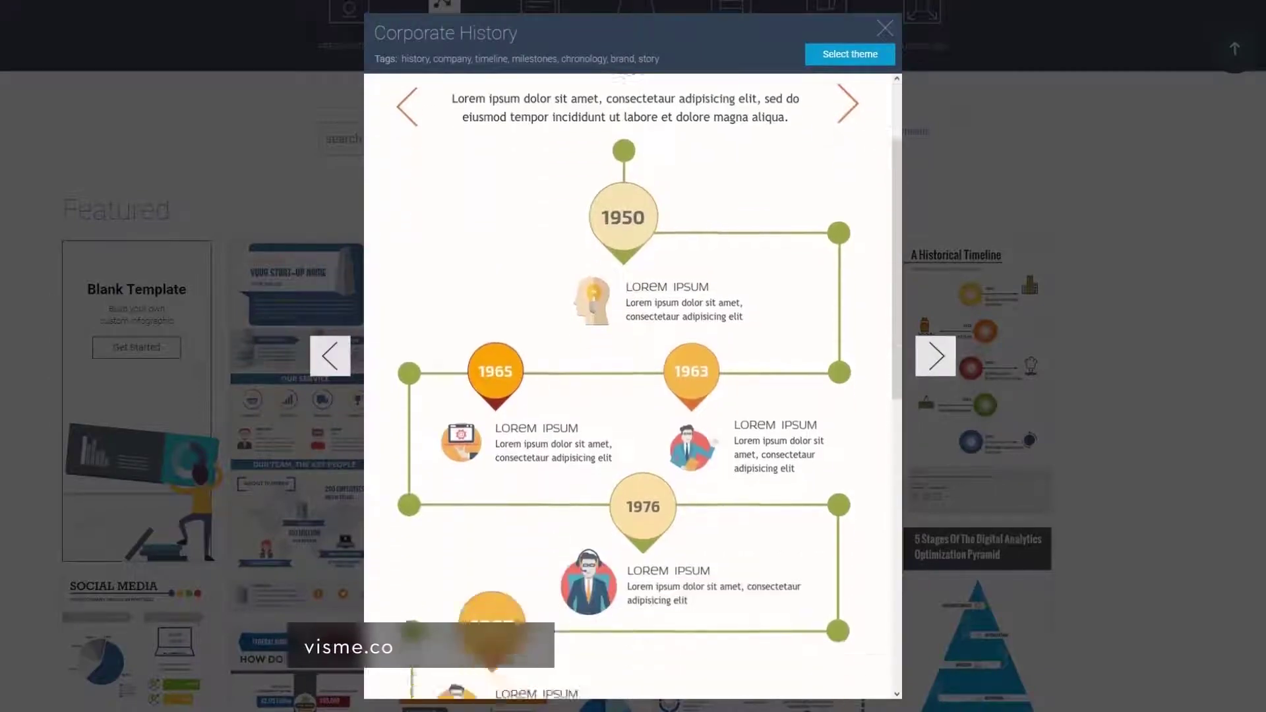
scroll(633, 386, down, 3)
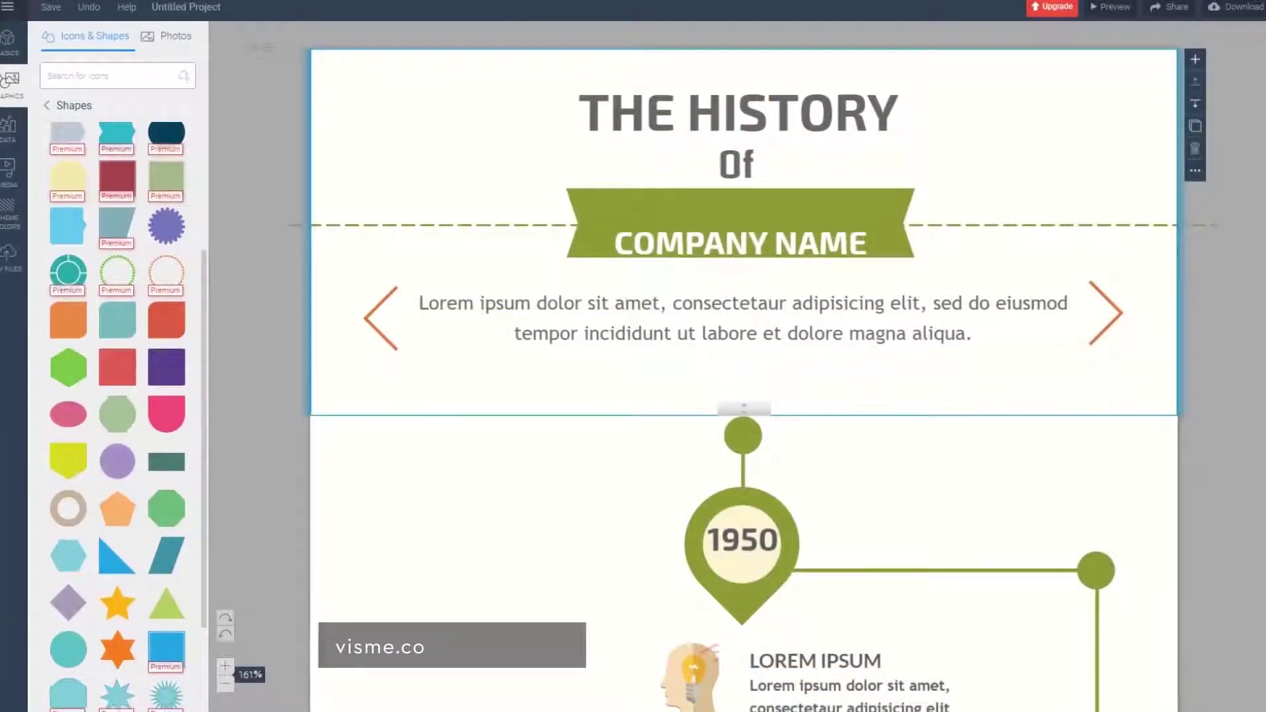
- Scroll through the Shapes panel in Visme's History of Company Name template
scroll(117, 396, down, 2)
scroll(744, 366, down, 1)
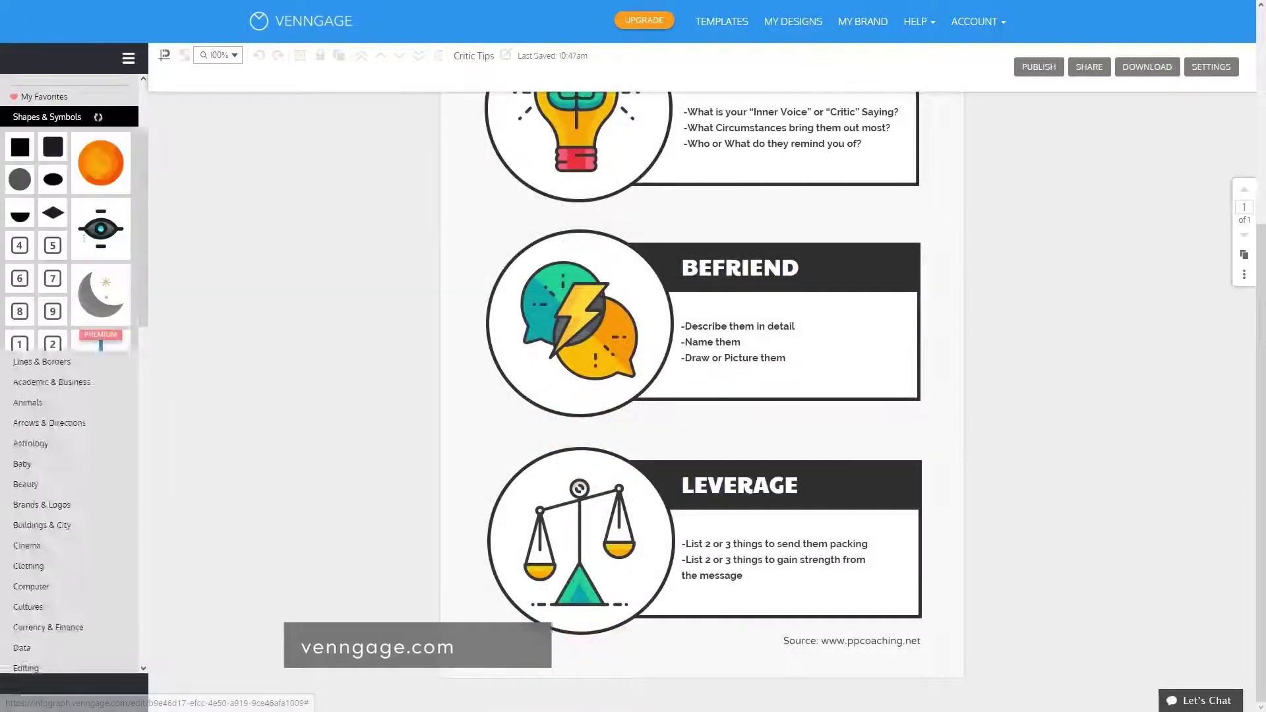
- Scroll down Venngage's Shapes & Symbols sidebar beside the Critic Tips infographic
scroll(69, 330, down, 4)
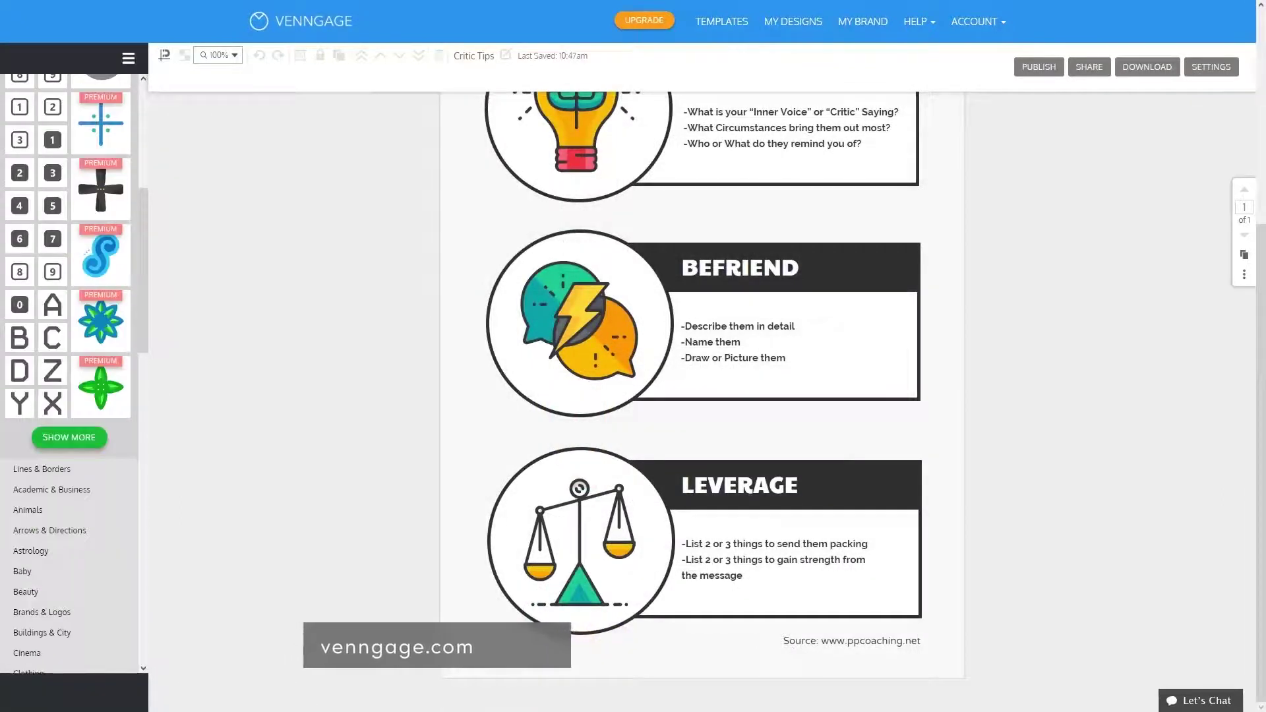
scroll(69, 431, down, 1)
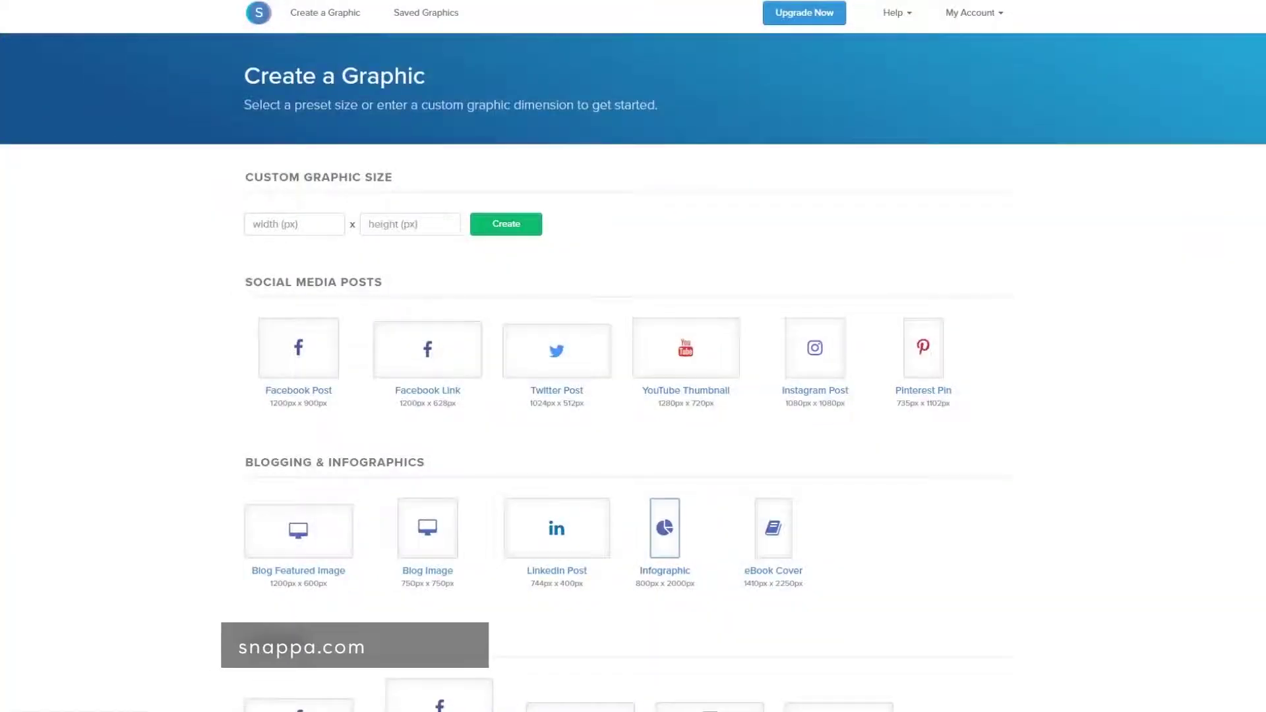
- Choose Snappa's 800 x 2000 px Infographic size and open the Travel Tips for First-Time Travellers template
click(664, 528)
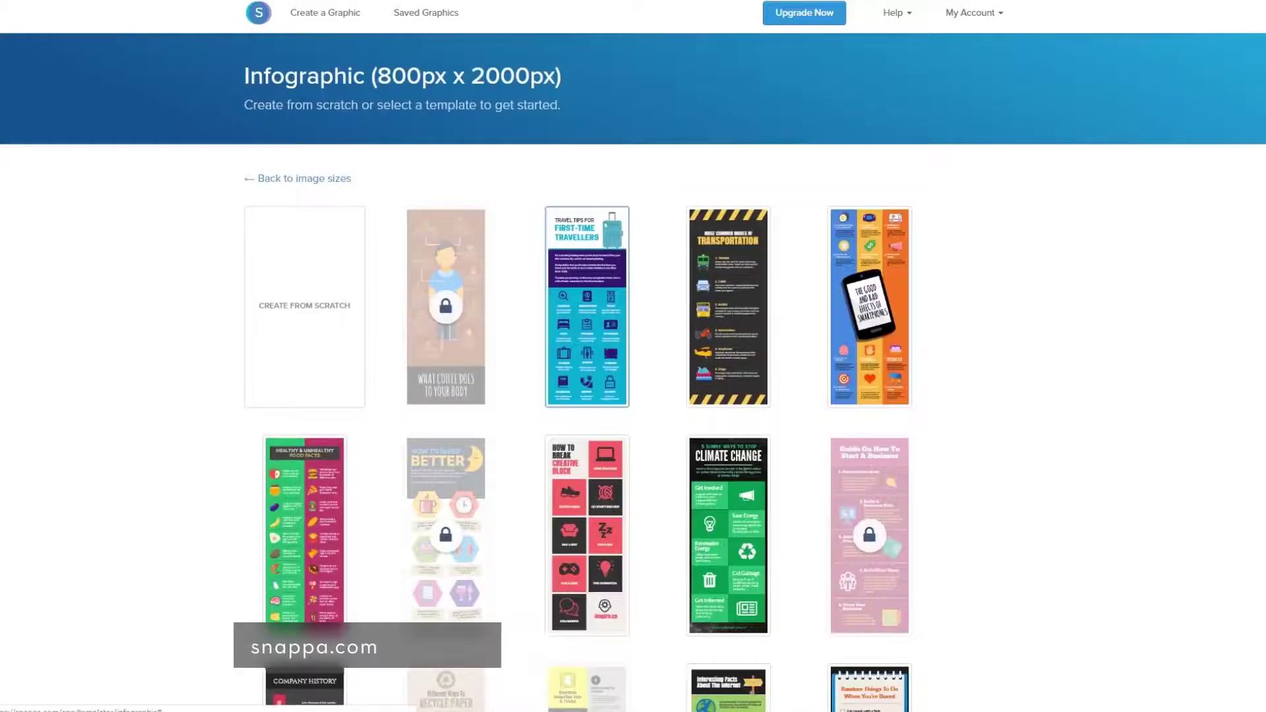
click(587, 306)
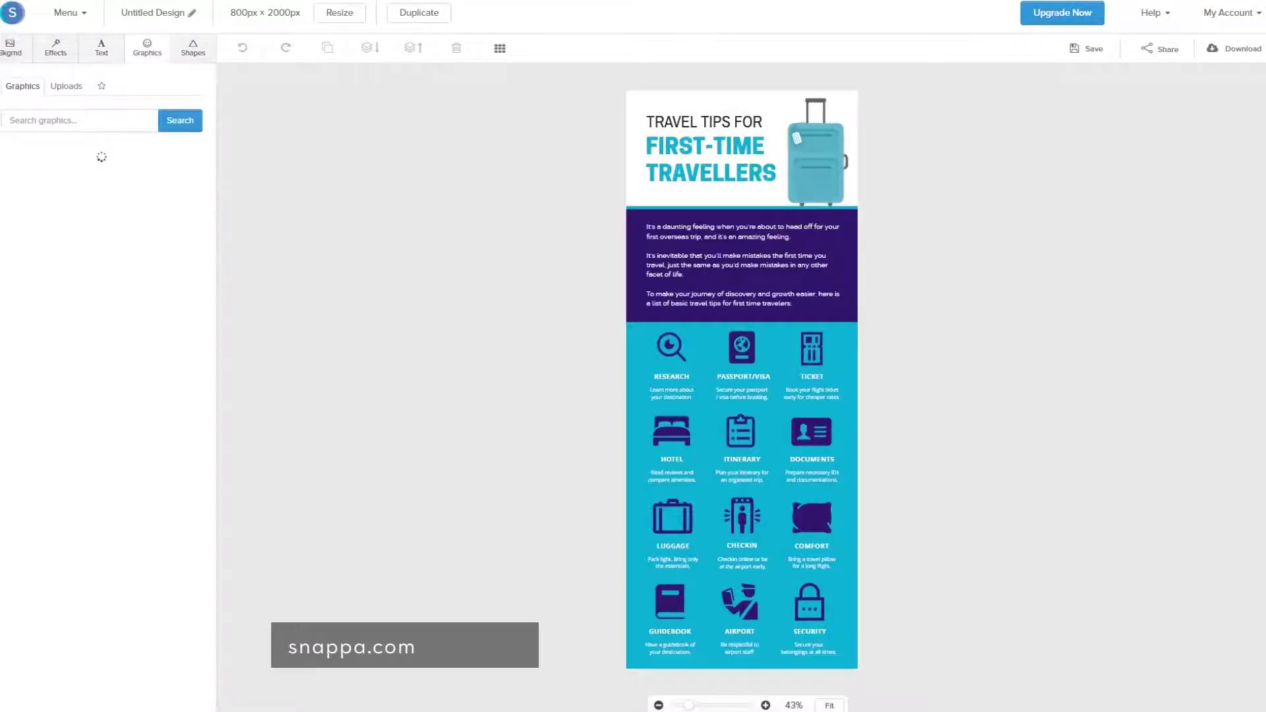
- Add a motorcycle graphic and place it over the suitcase at the top right
scroll(127, 341, down, 5)
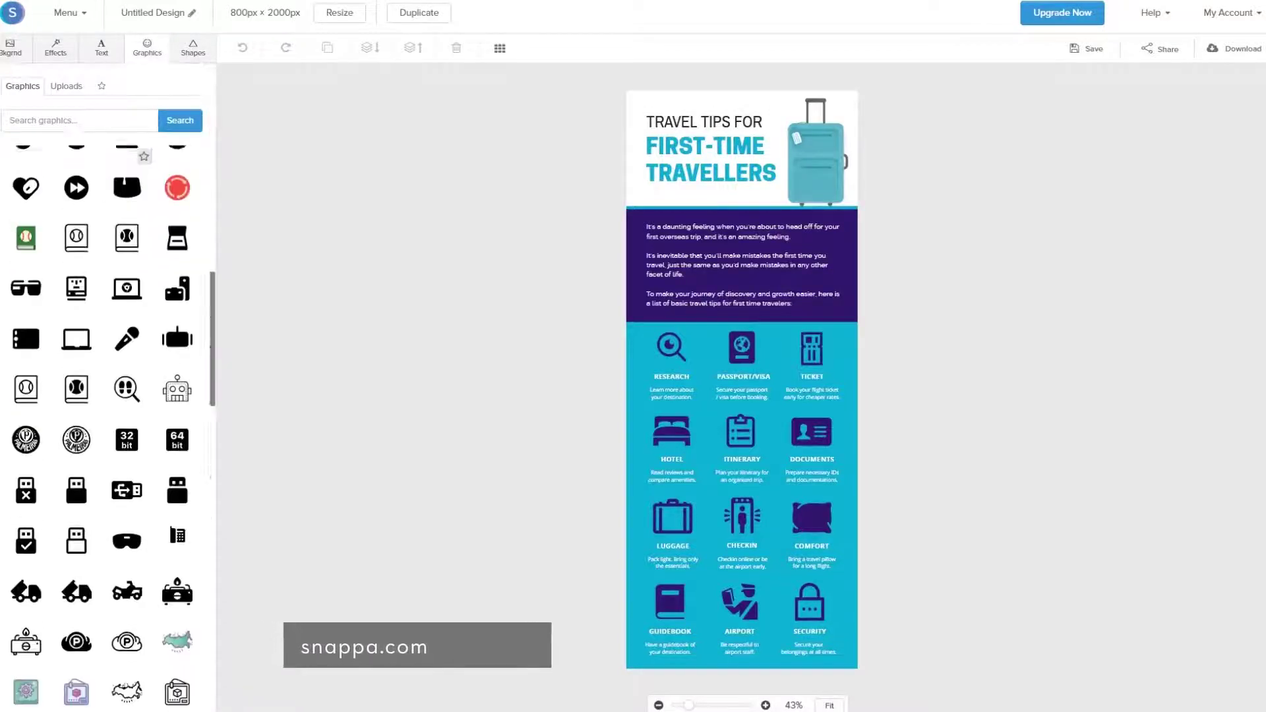
click(127, 444)
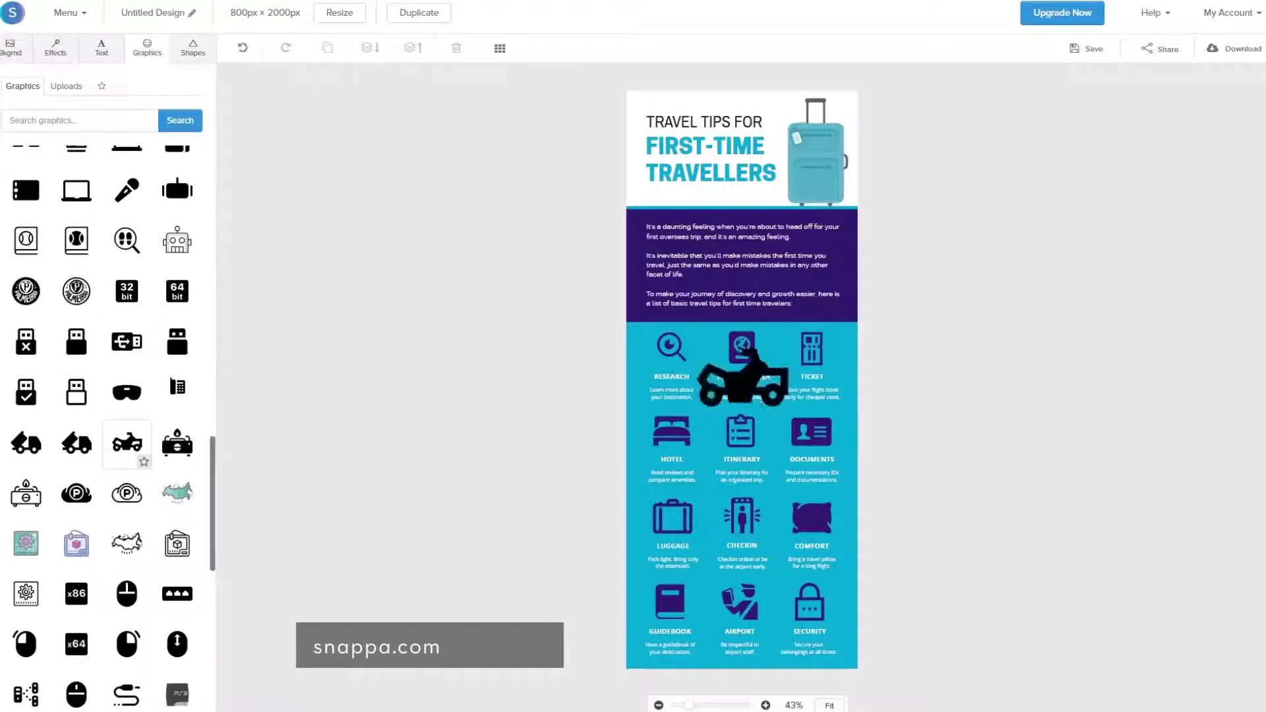
drag(744, 376, 814, 162)
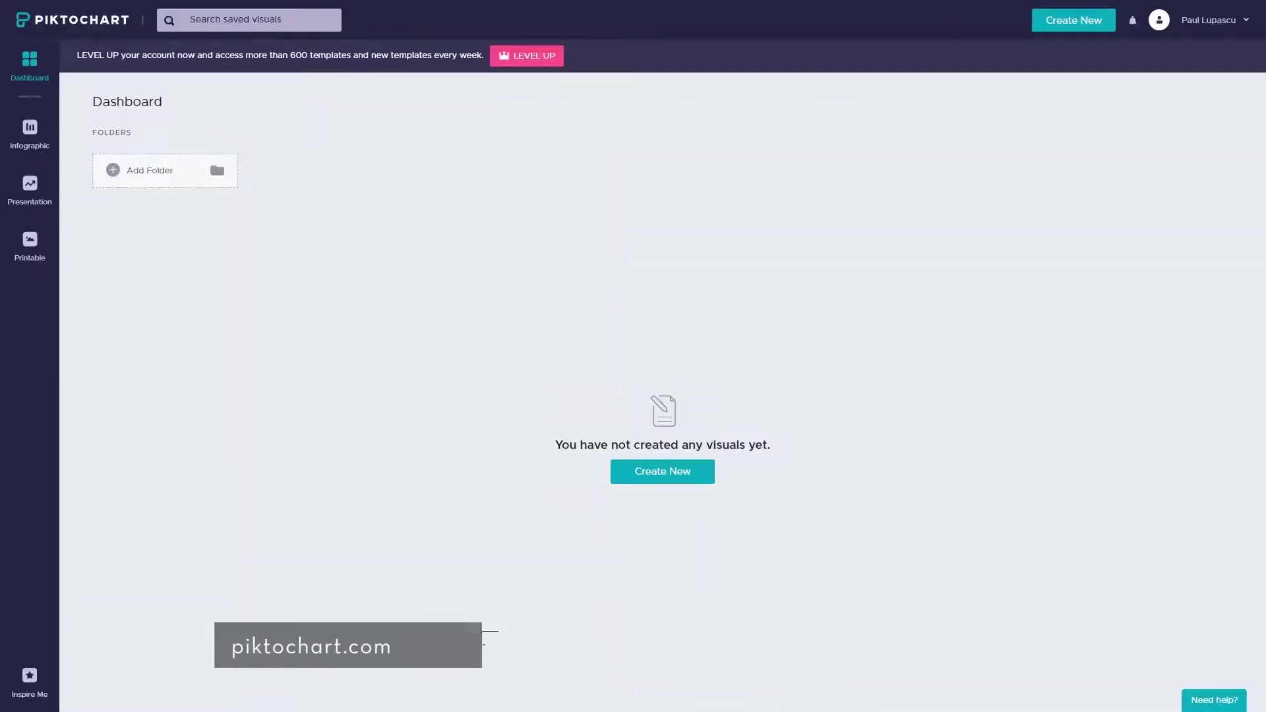
- Start a new Piktochart infographic from the Holiday Newsletter template
click(30, 135)
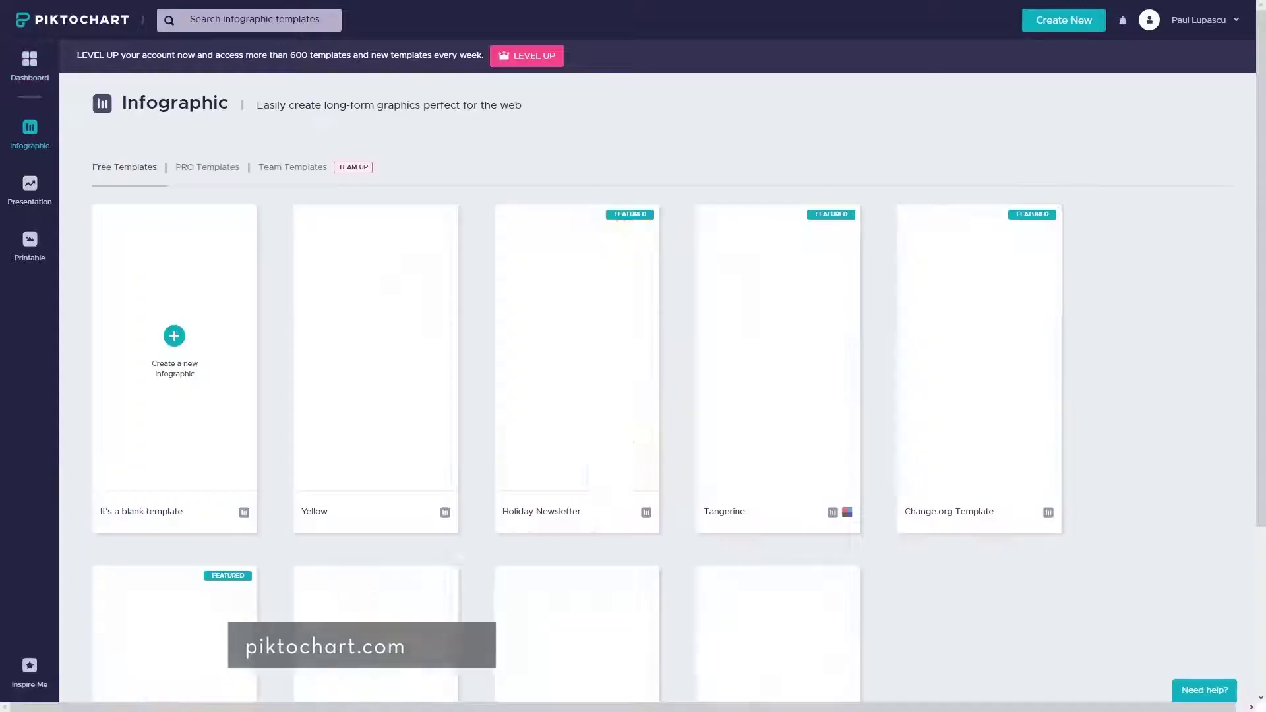
click(577, 337)
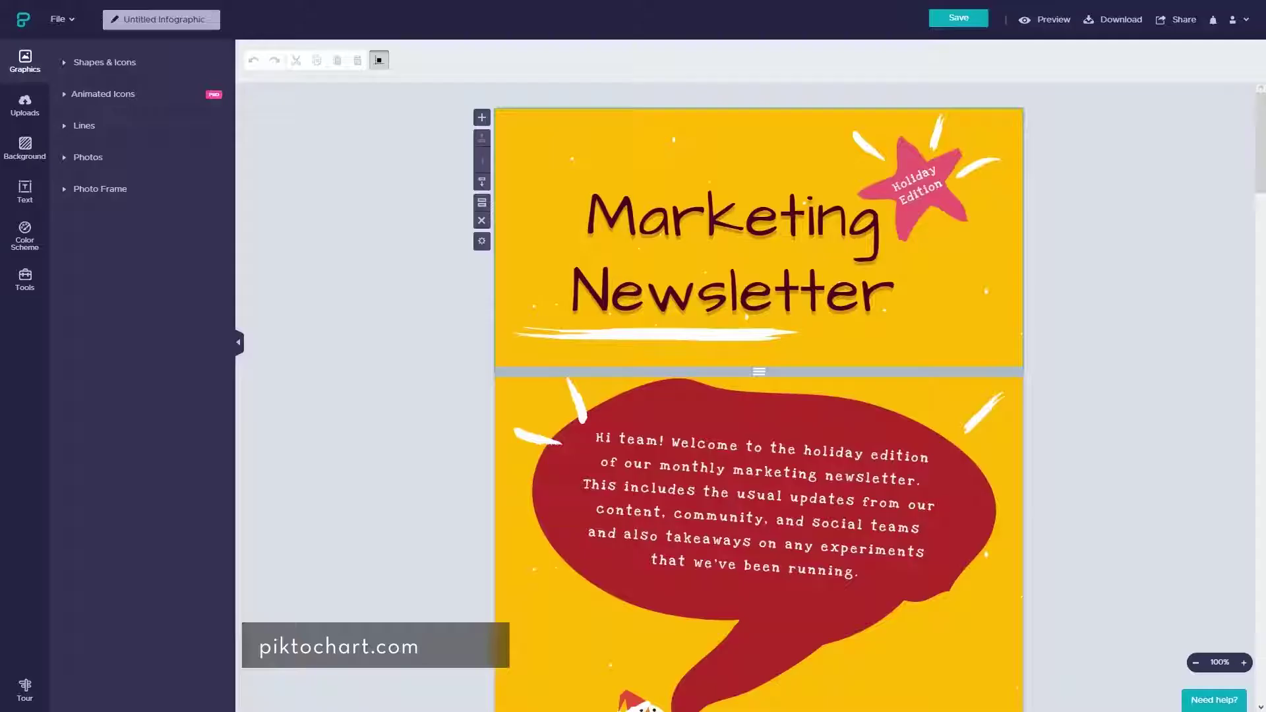
scroll(669, 148, down, 1)
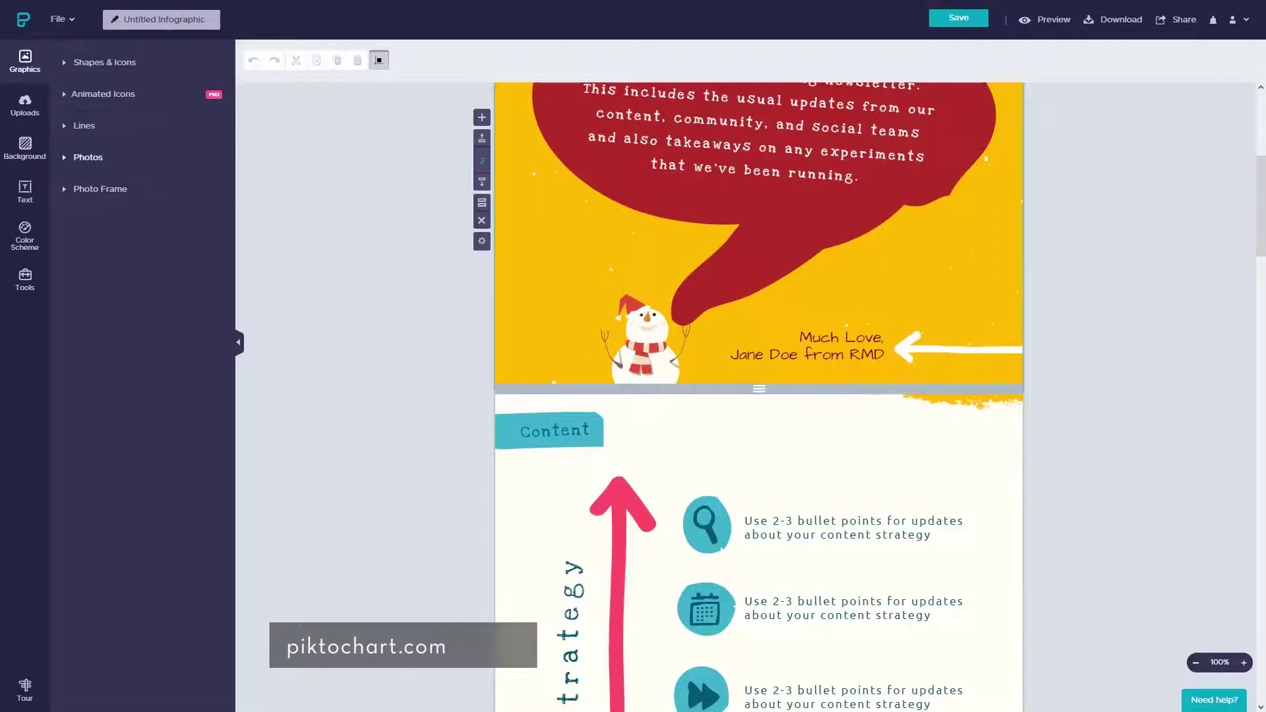
- Add a black heart shape from the Shapes & Icons collection to the newsletter
click(103, 94)
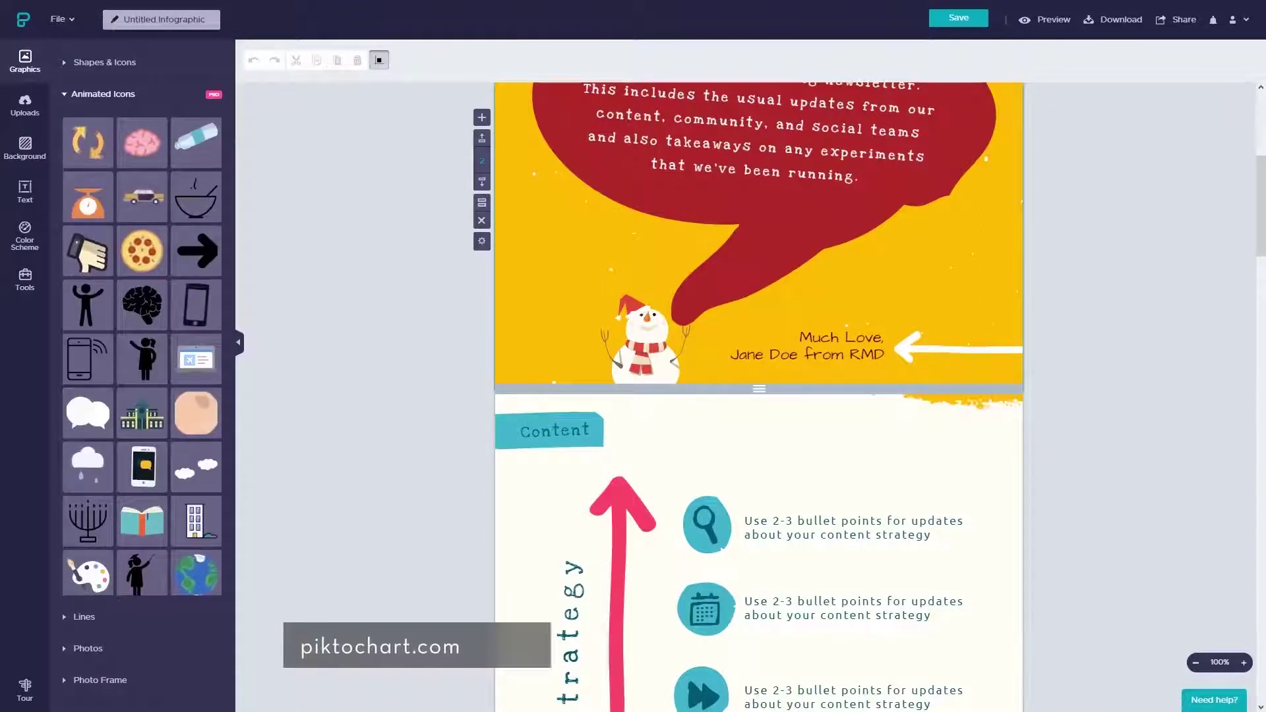
scroll(88, 288, down, 6)
mouse_move(88, 287)
scroll(142, 330, up, 6)
click(103, 94)
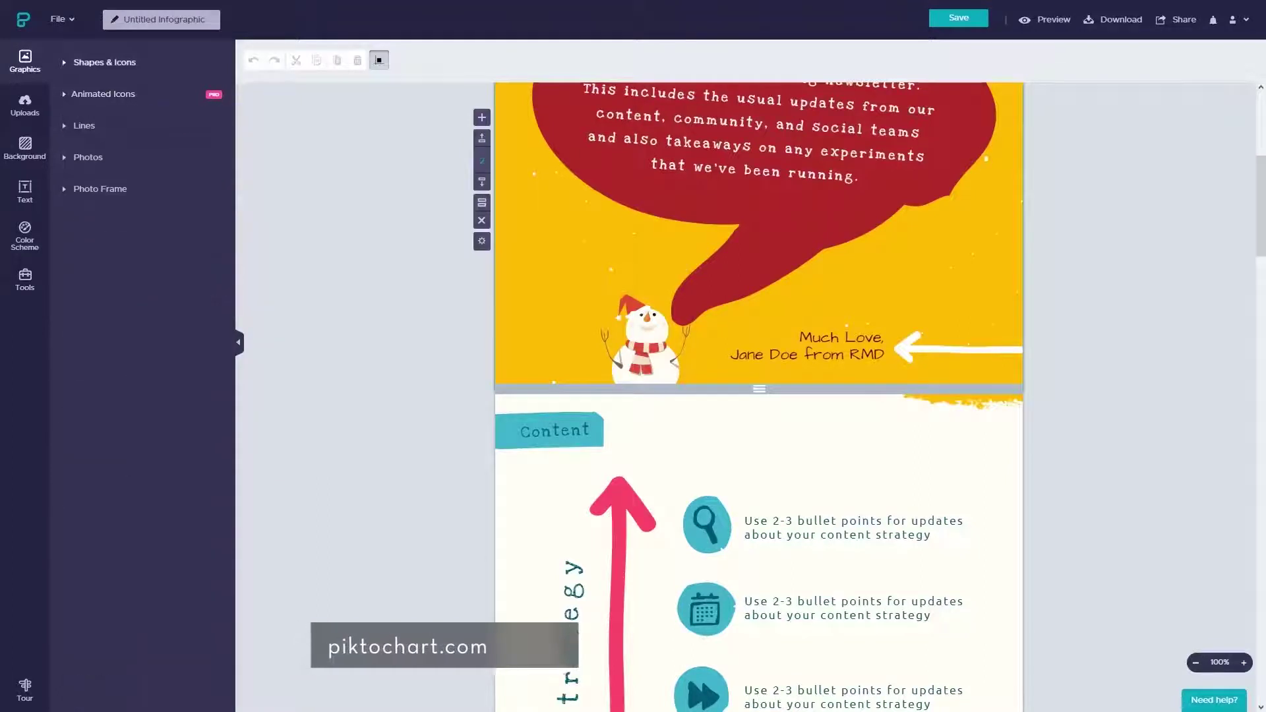
click(104, 62)
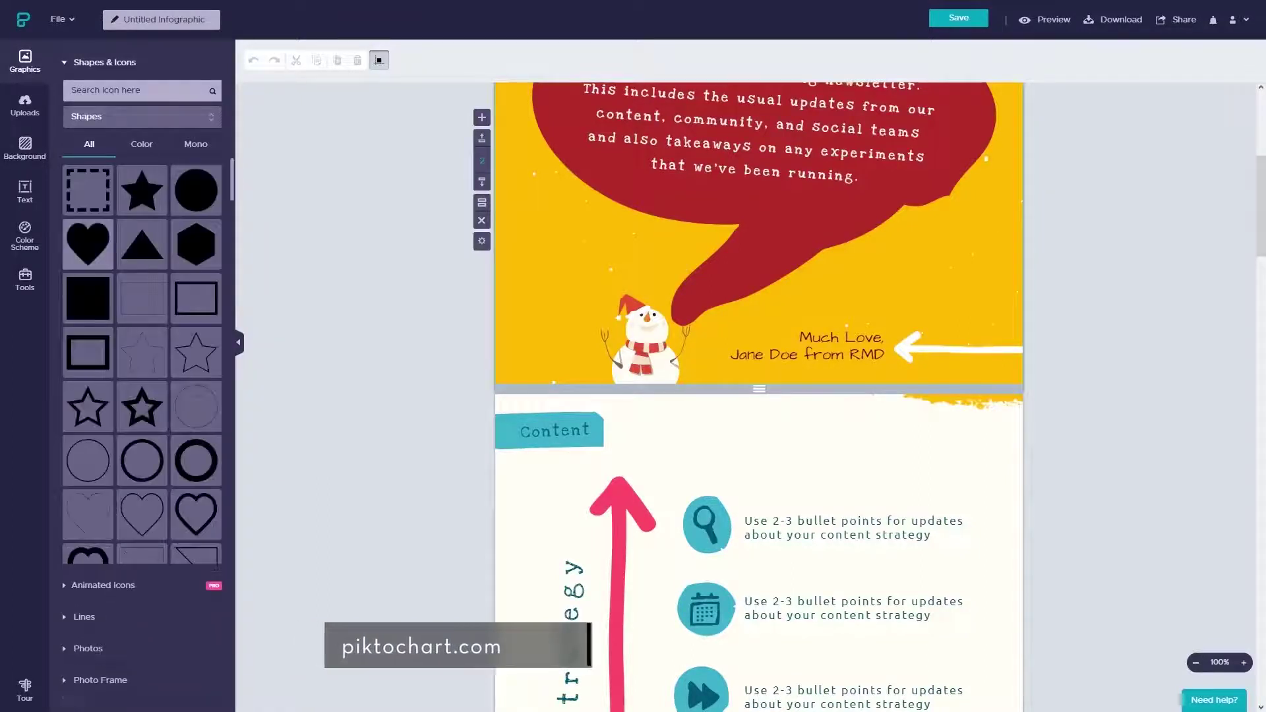
click(88, 244)
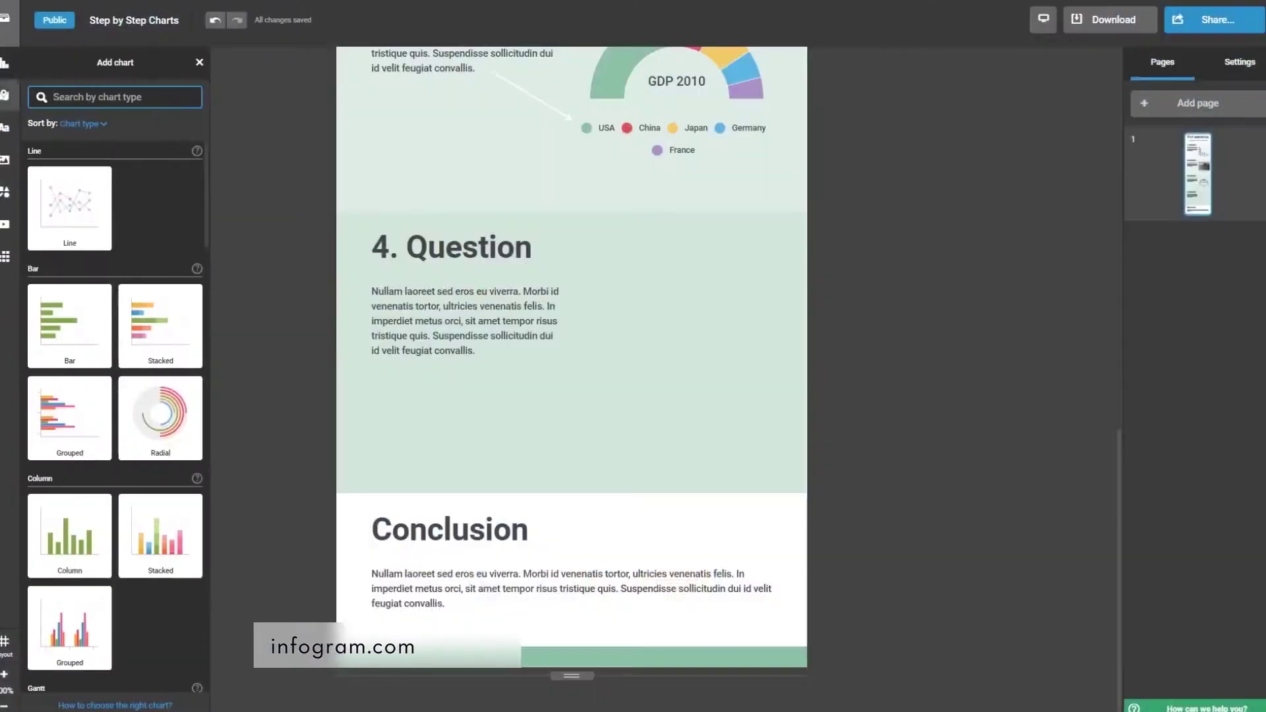
- Insert a line chart into the 4. Question section and resize it to 305 by 344 px
drag(69, 207, 663, 344)
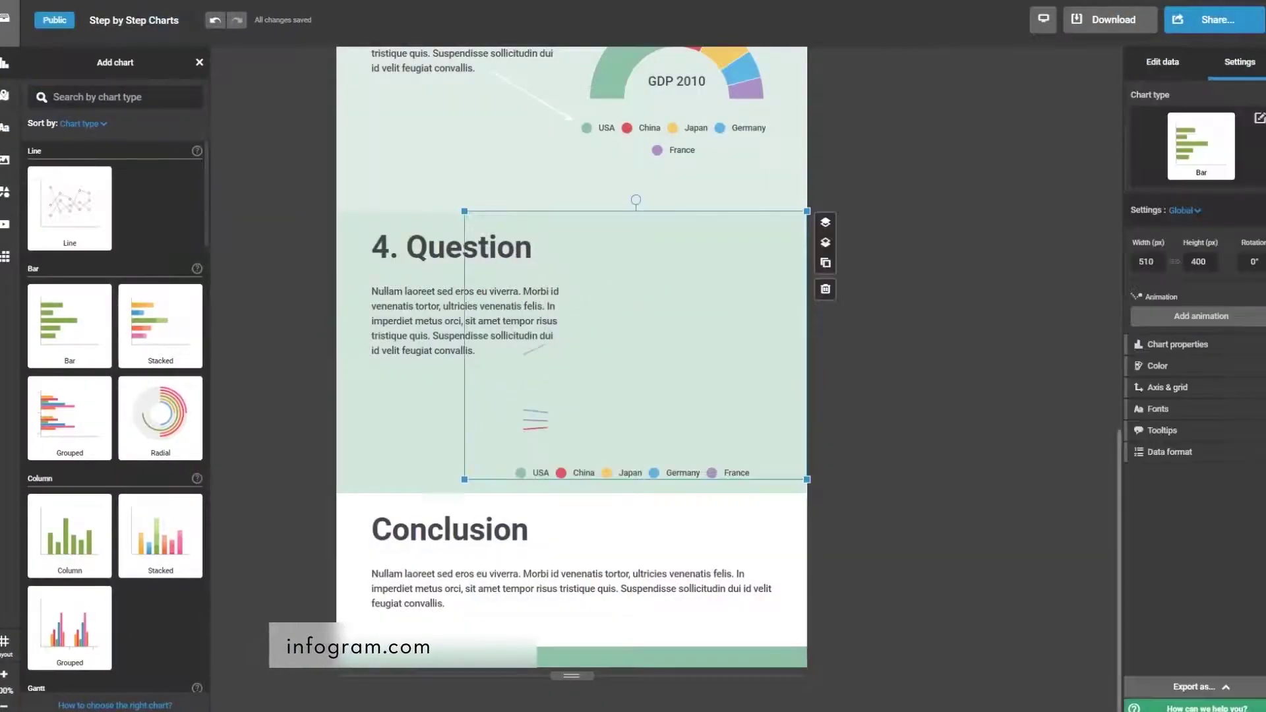
drag(464, 211, 577, 249)
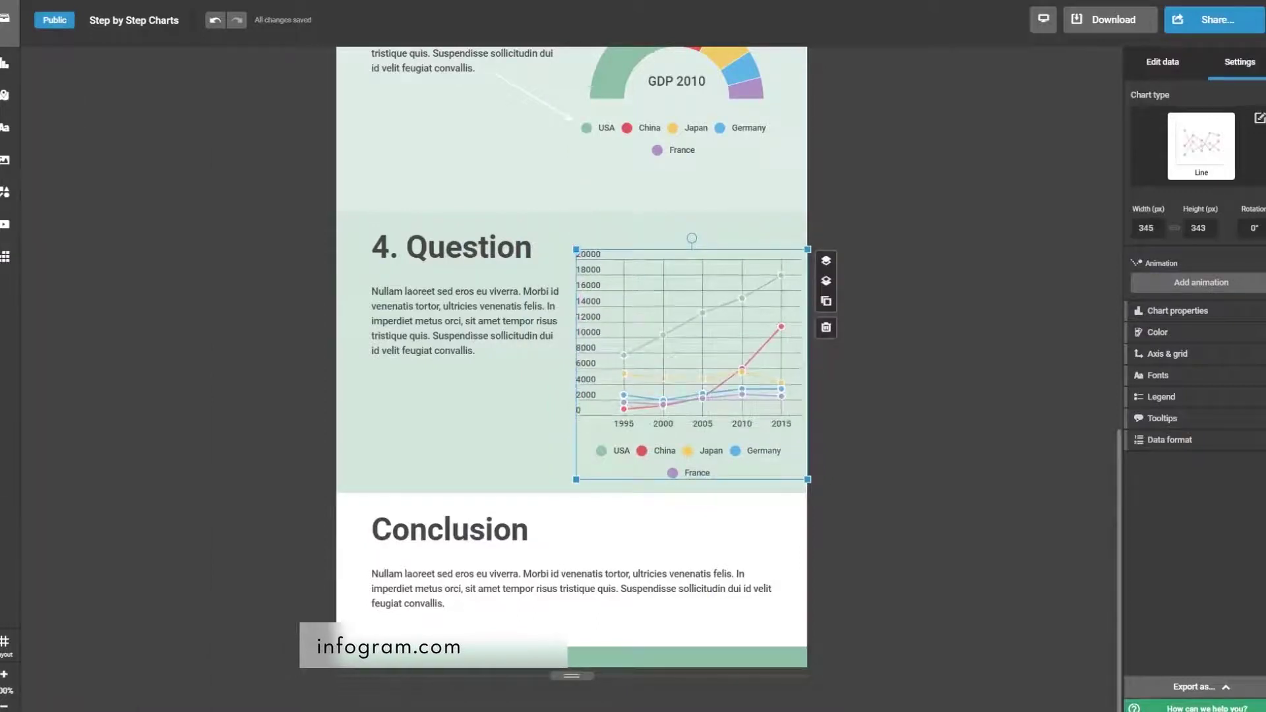
drag(808, 249, 780, 248)
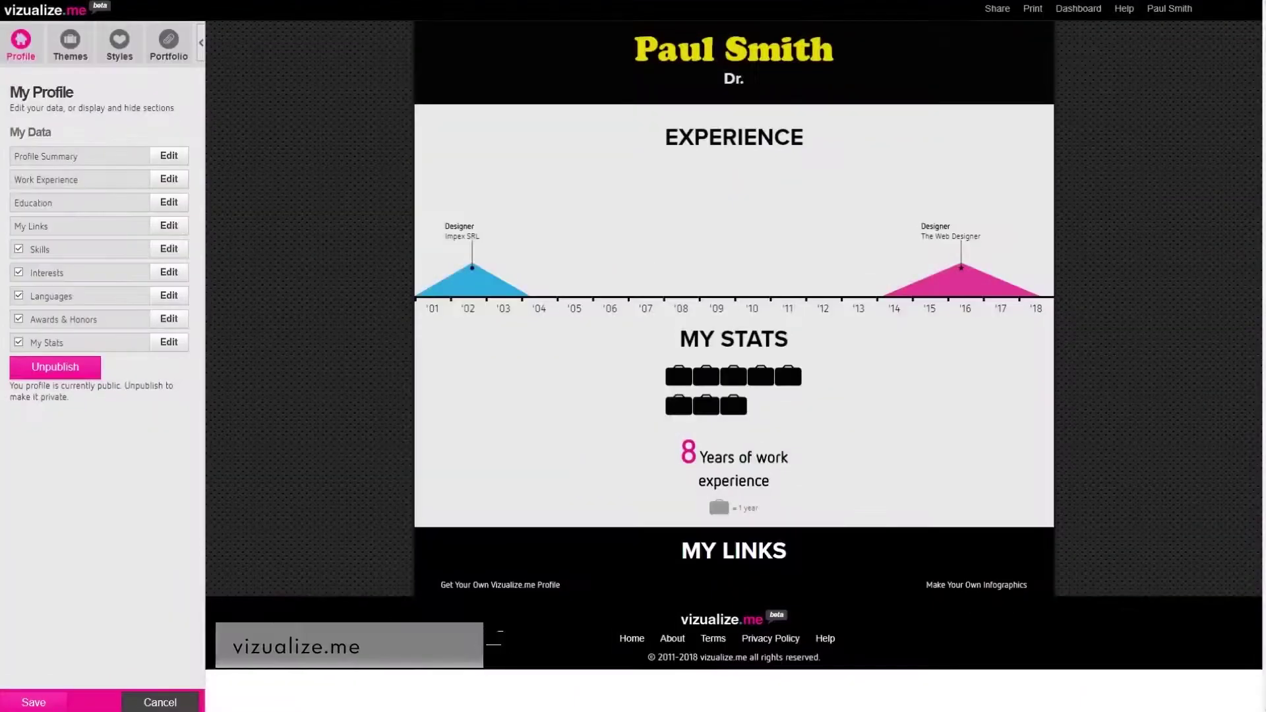
- Preview the résumé in the timeline, column and finally Crescendo Oval themes without saving
click(70, 45)
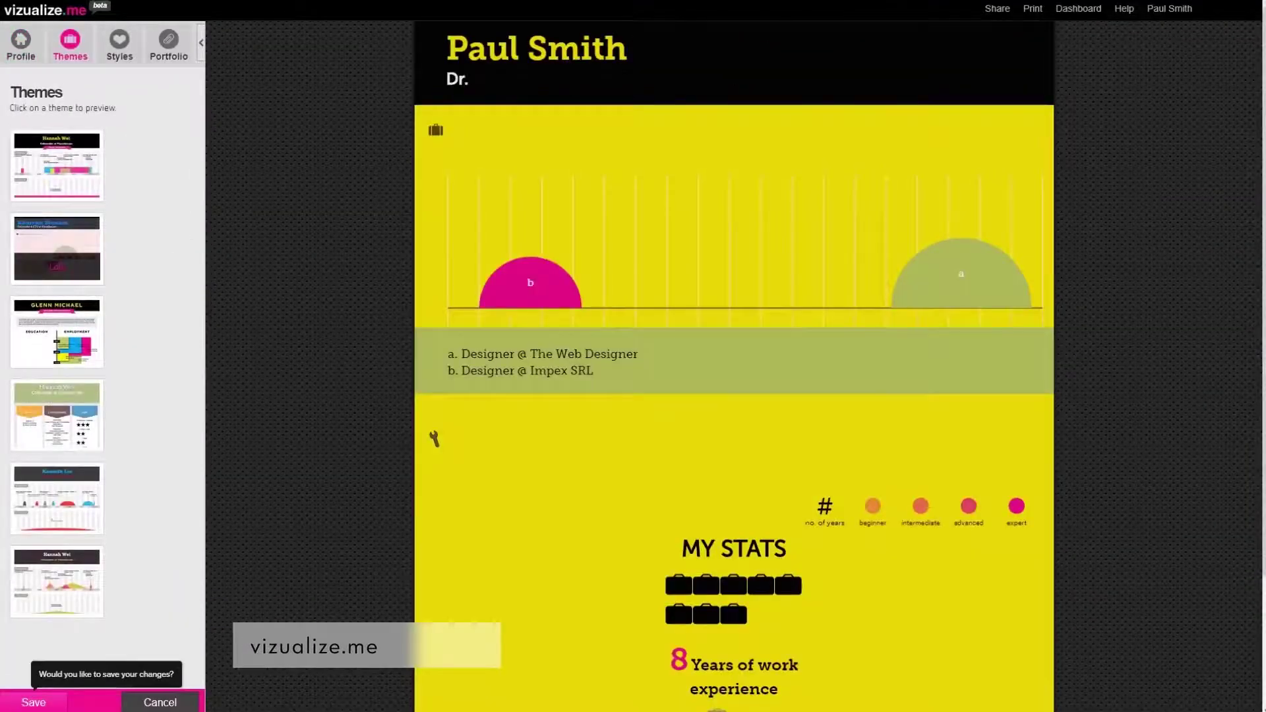
scroll(734, 370, down, 3)
scroll(734, 369, up, 3)
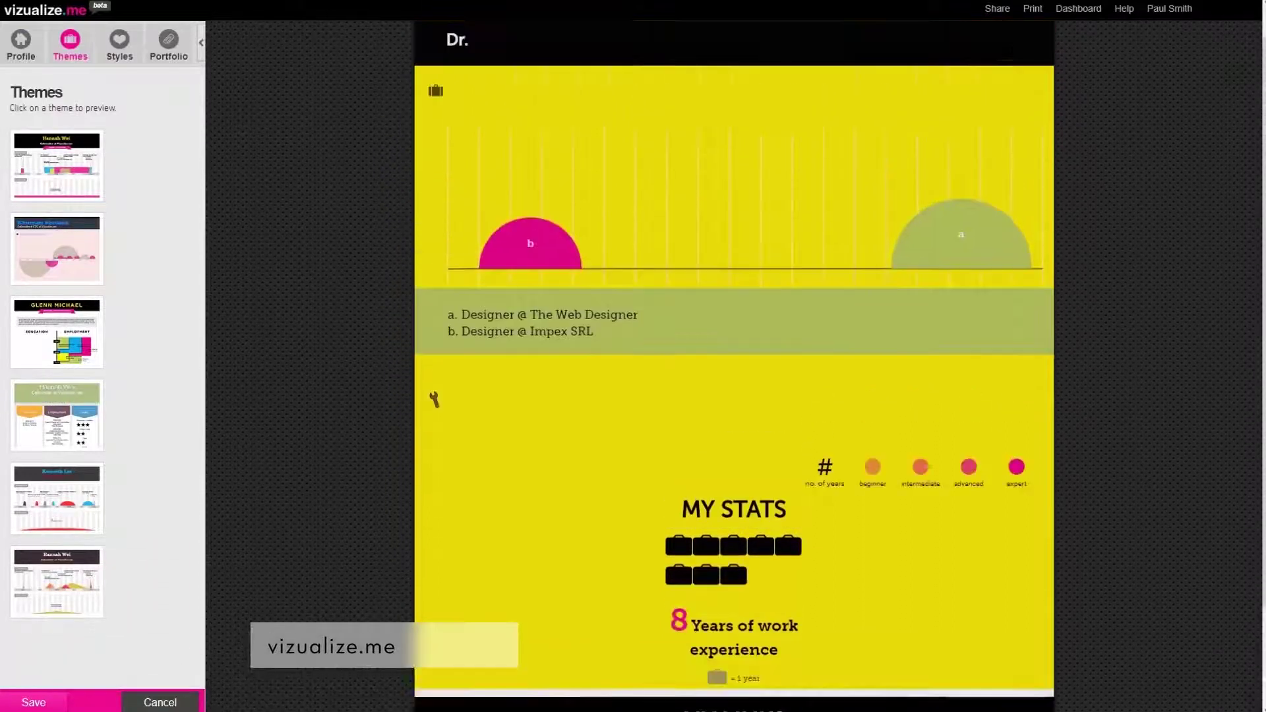
click(56, 350)
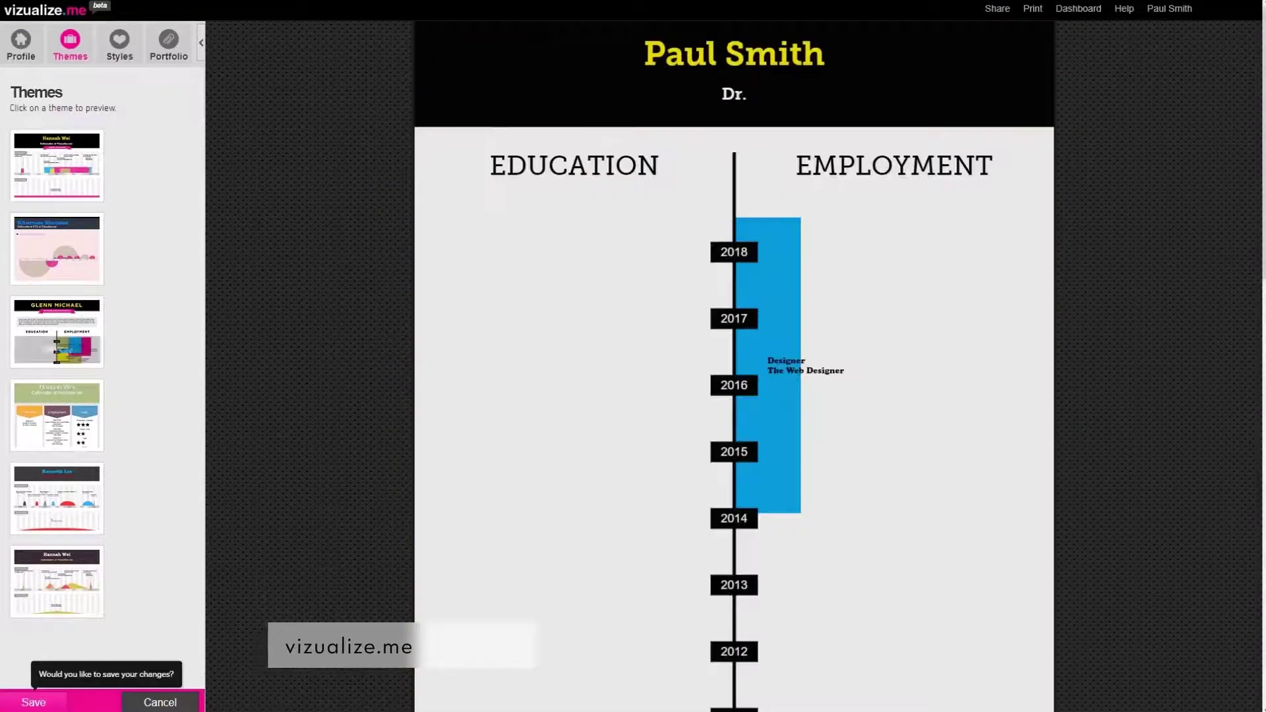
scroll(734, 369, down, 8)
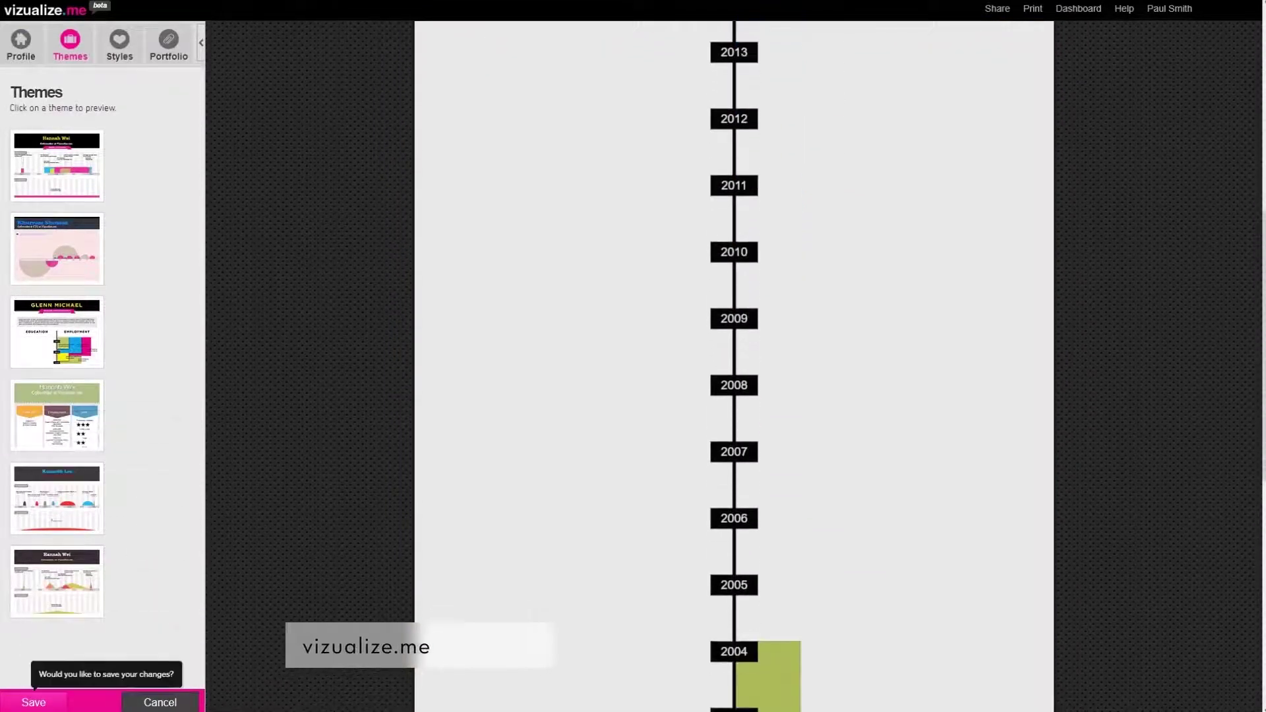
click(56, 415)
scroll(734, 370, down, 3)
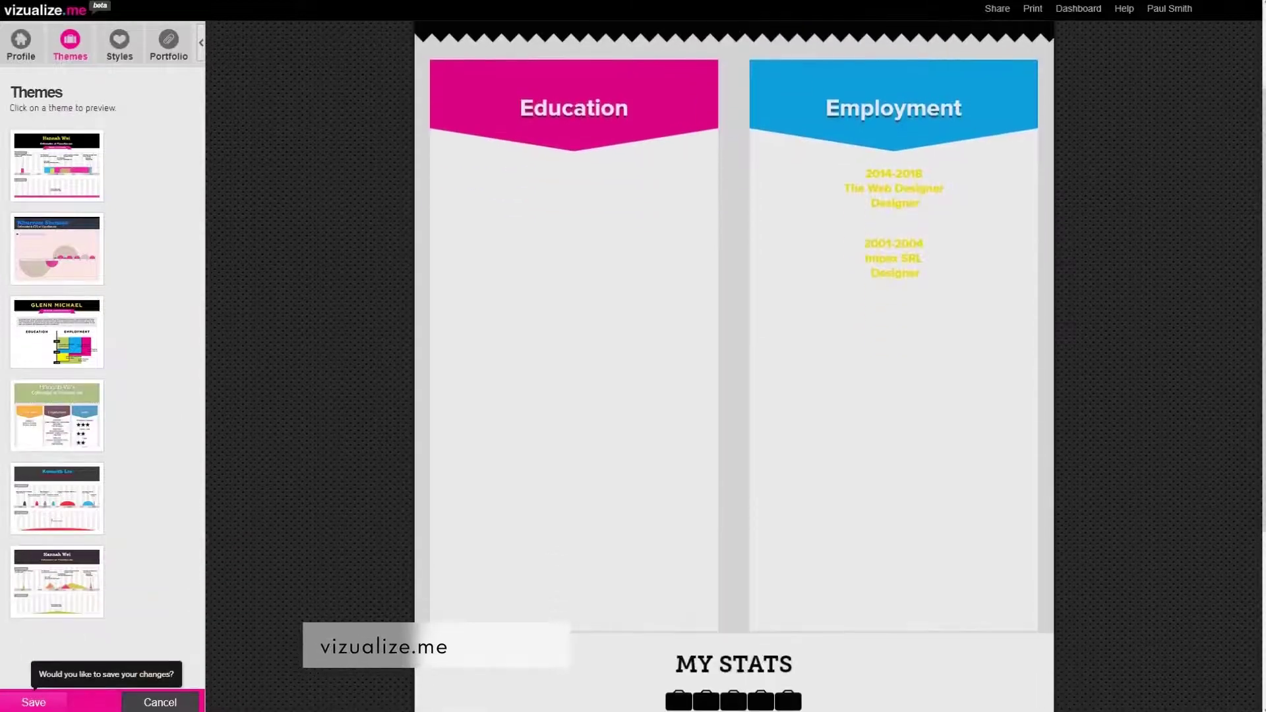
click(57, 501)
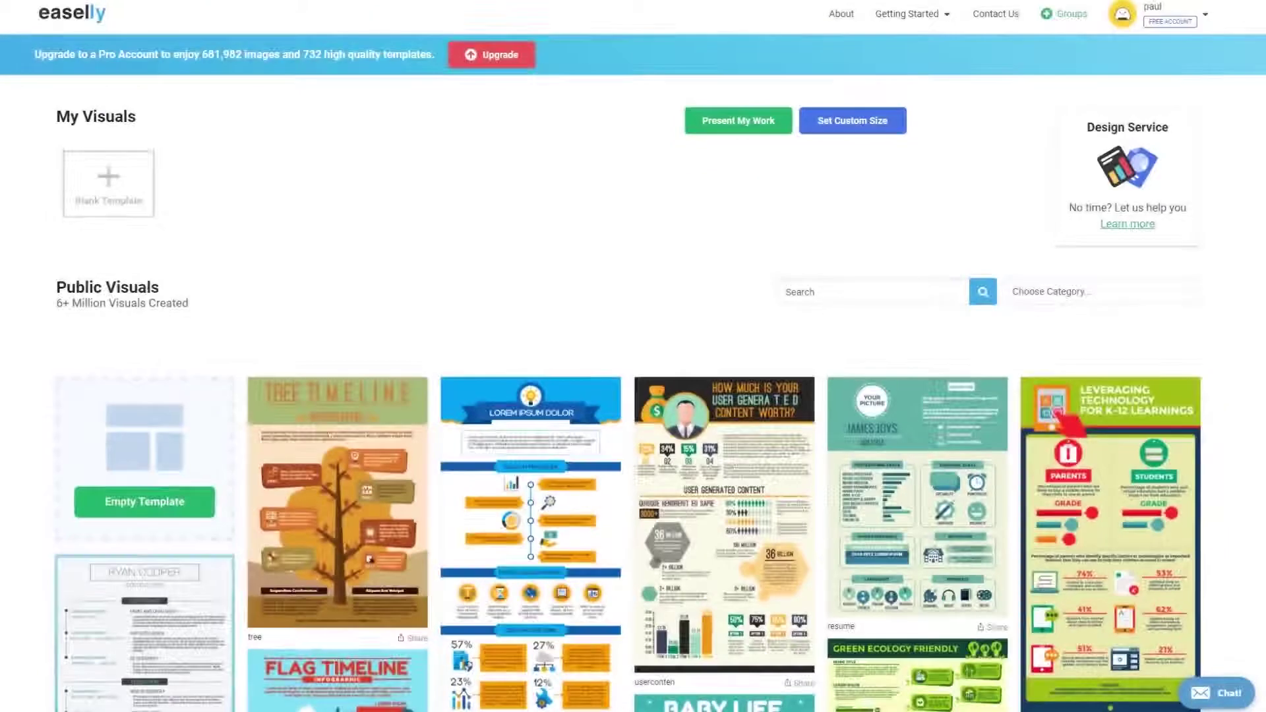
- Place a radar chart in the orange infographic's middle section, then open PicMonkey's design templates
scroll(633, 395, down, 5)
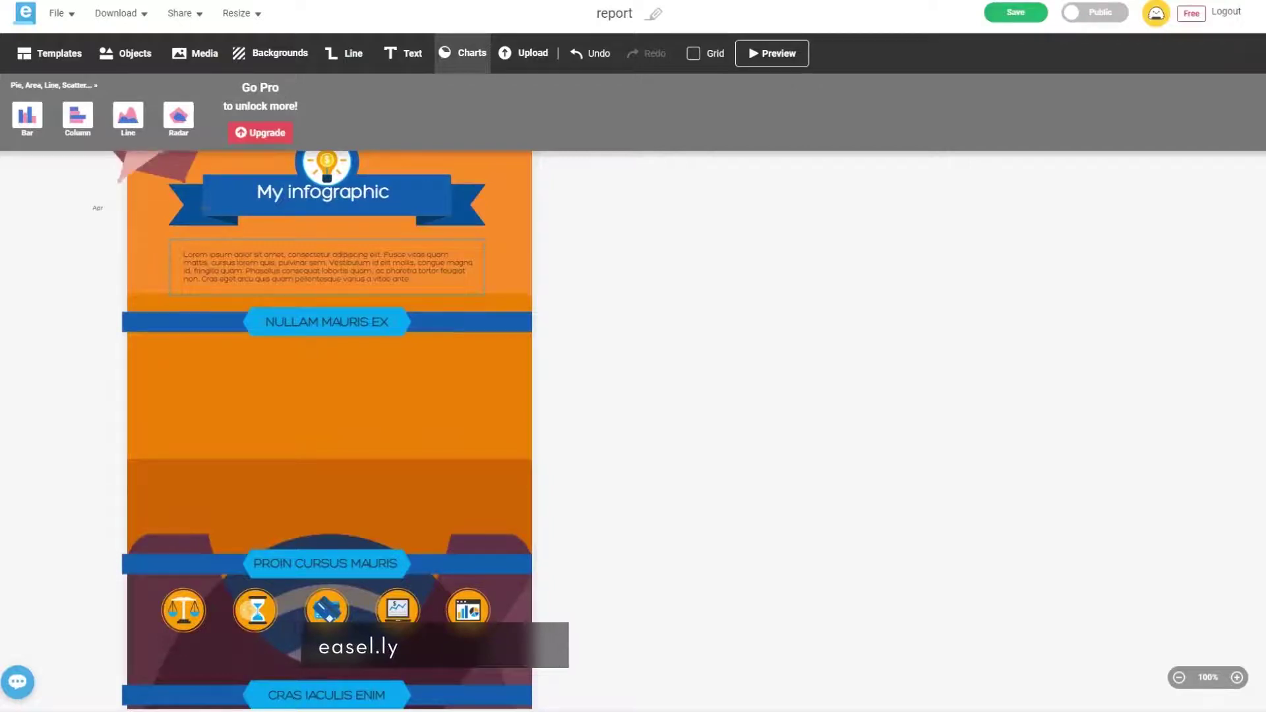
click(178, 115)
drag(204, 128, 249, 404)
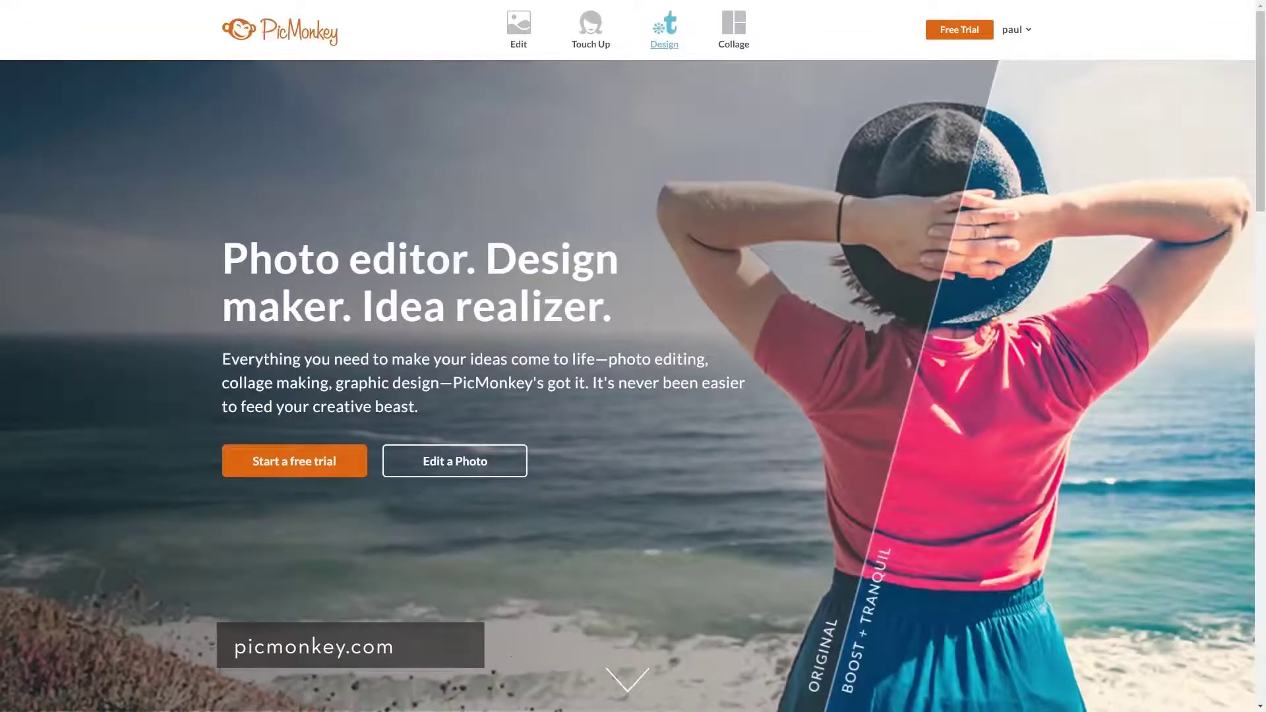
mouse_move(664, 30)
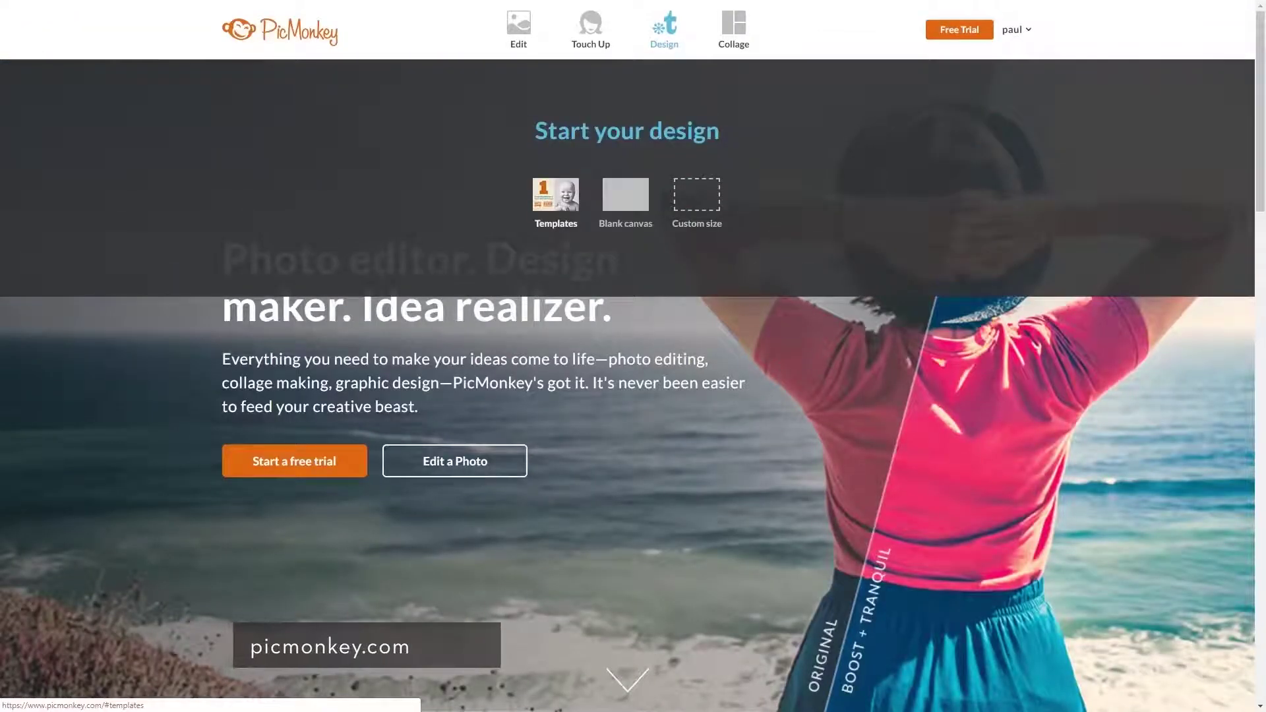
click(556, 198)
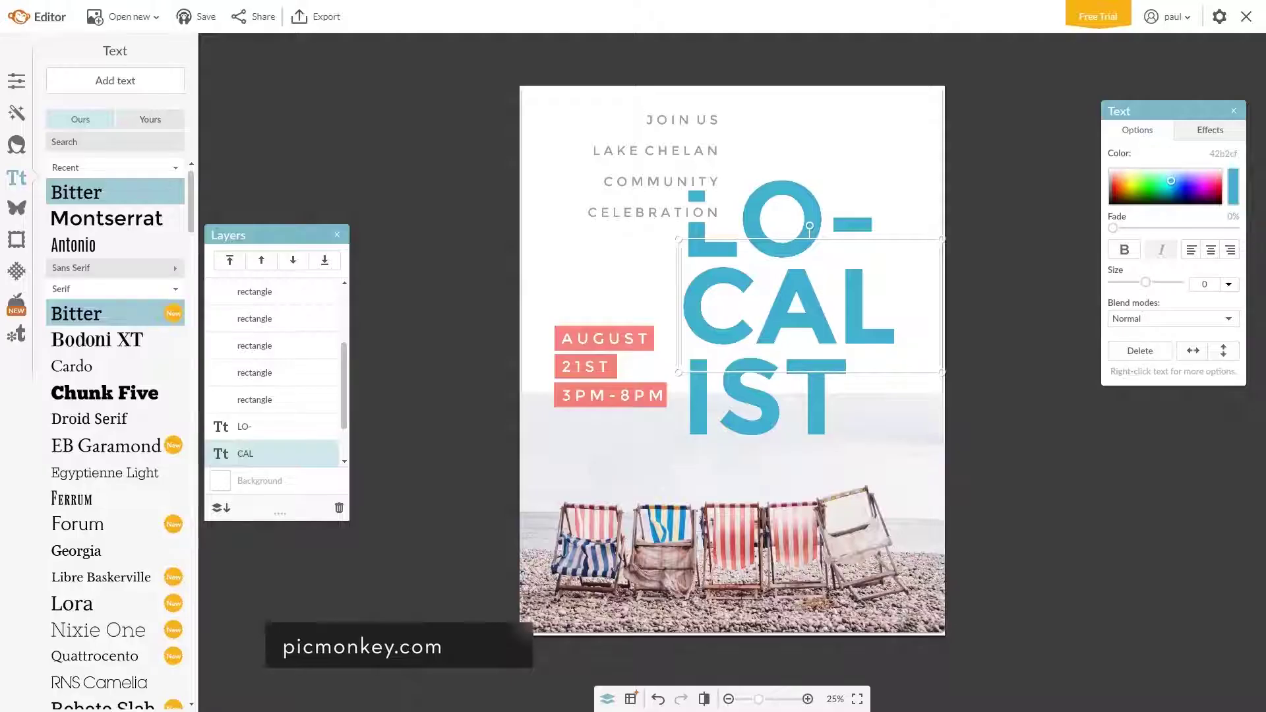
- Change the LOCALIST poster's CAL text from Montserrat to the serif font Bodoni XT
drag(702, 311, 892, 314)
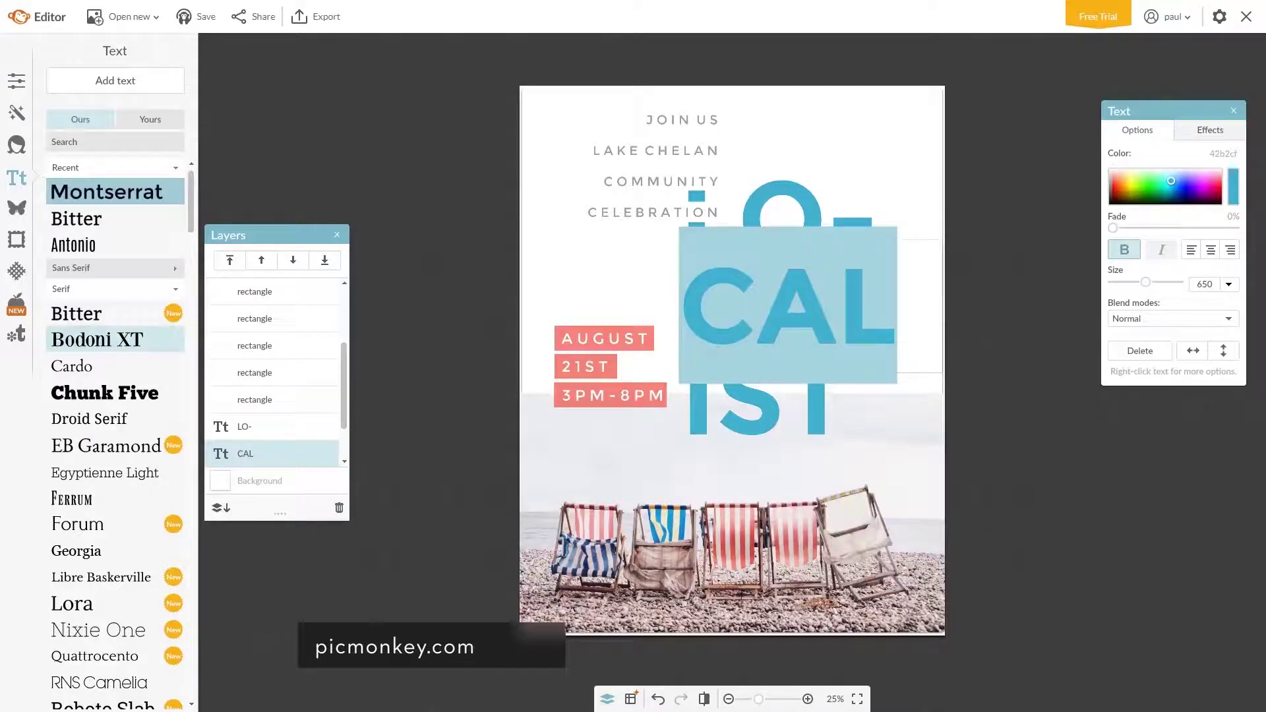
click(97, 339)
scroll(105, 361, down, 3)
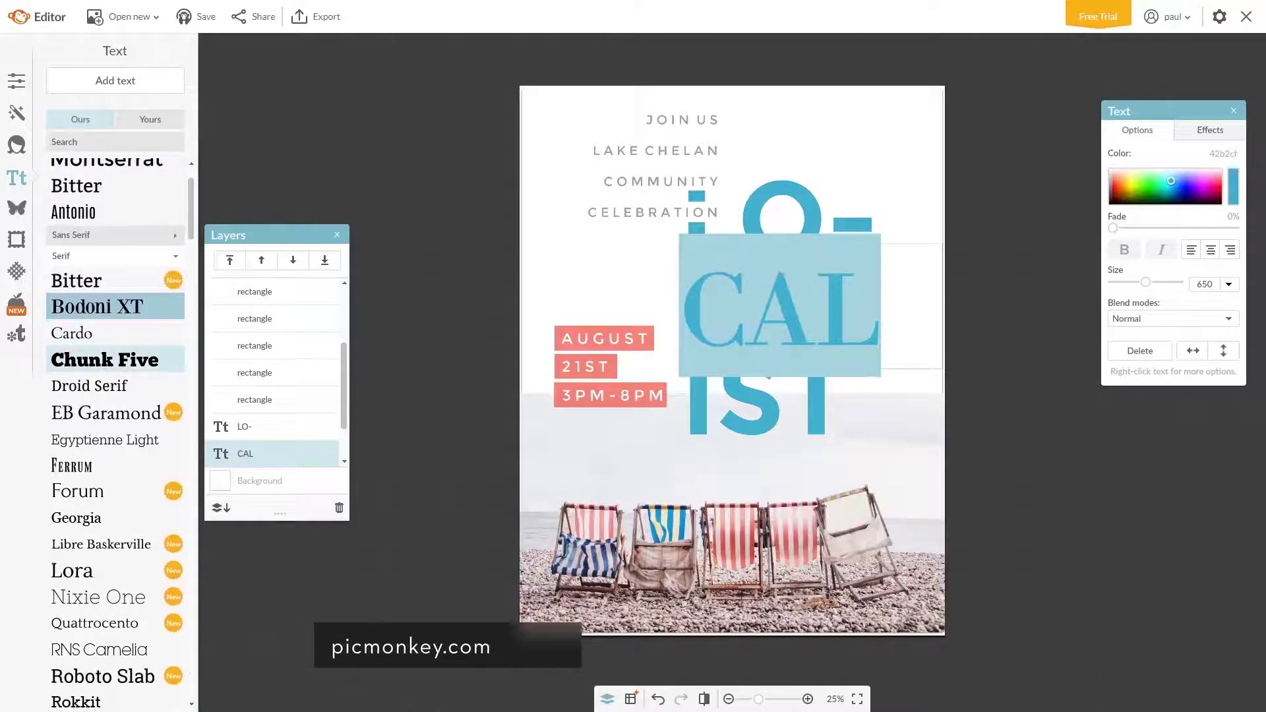
scroll(105, 360, down, 2)
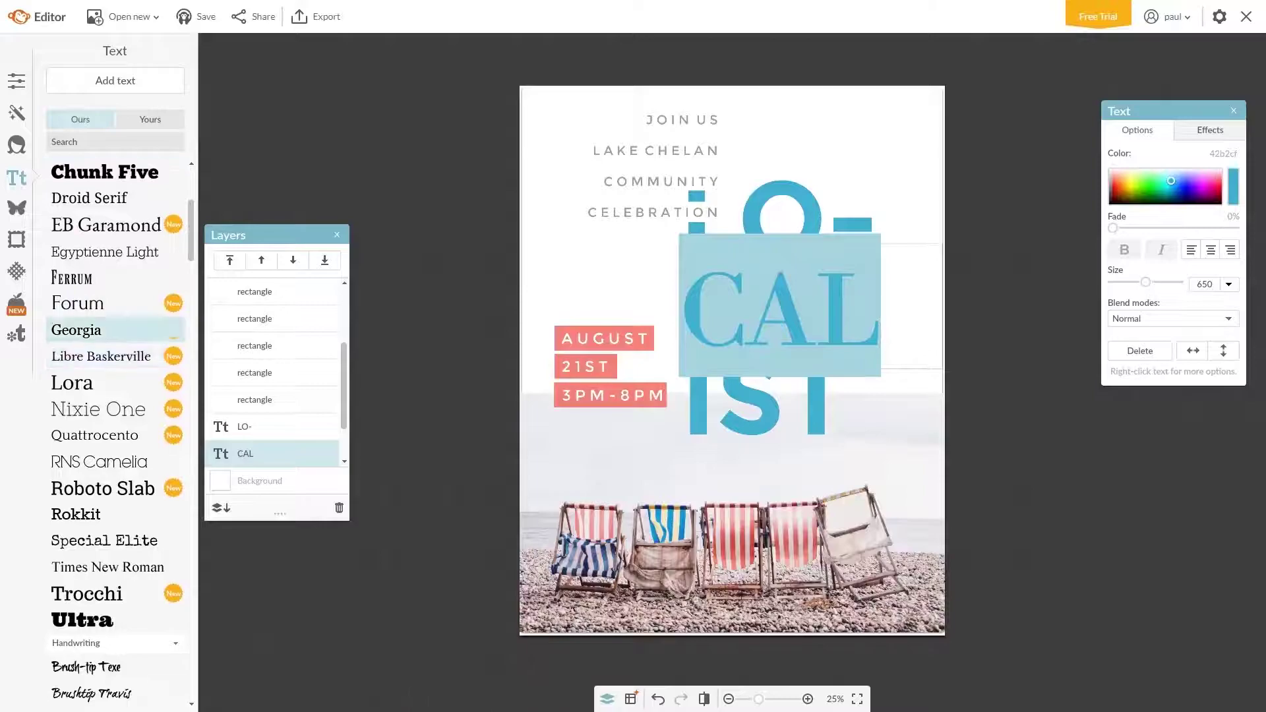